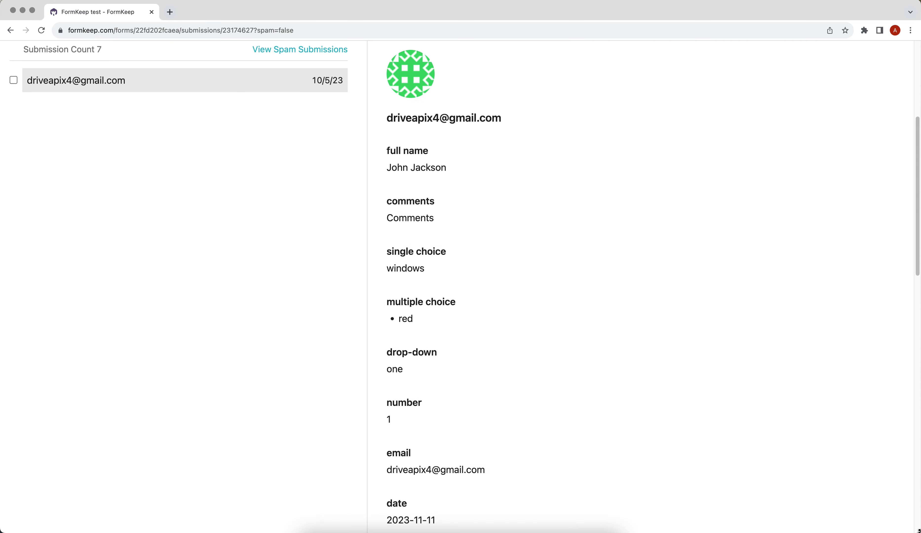
Scroll the Connections page and create a new connection, 'New connection 9'.
{"action": "scroll", "coordinate": [460, 286], "scroll_direction": "down", "scroll_amount": 5}
{"action": "scroll", "coordinate": [461, 285], "scroll_direction": "down", "scroll_amount": 10}
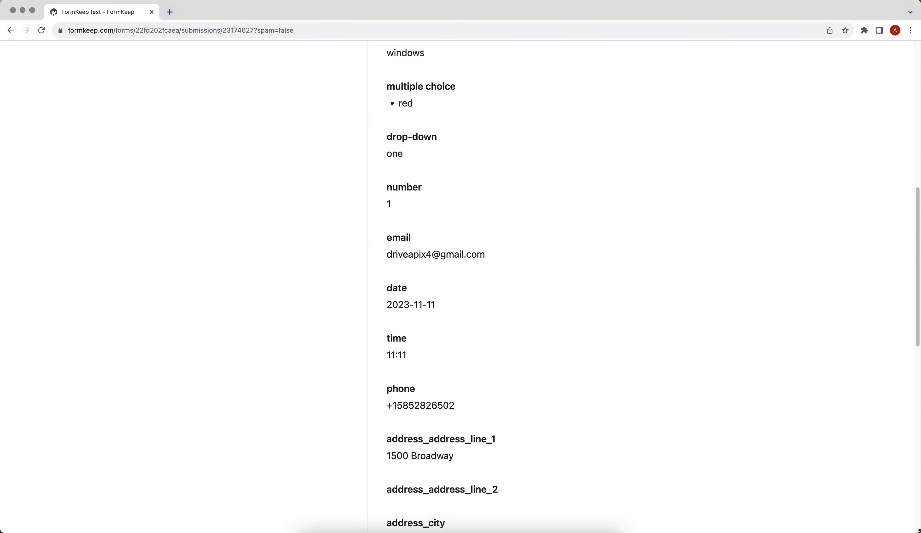
{"action": "scroll", "coordinate": [460, 285], "scroll_direction": "down", "scroll_amount": 3}
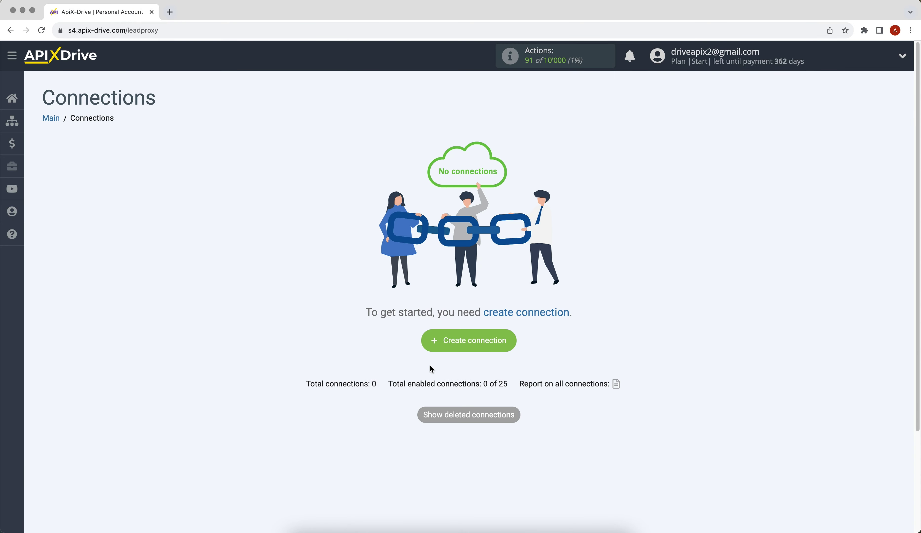
{"action": "left_click", "coordinate": [438, 349]}
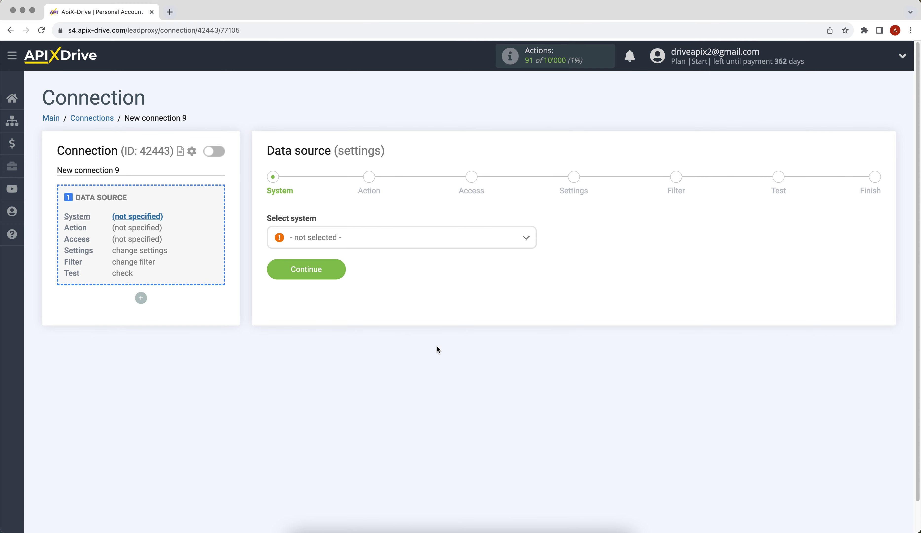
Set FormKeep as the data source system with the Get DATA action.
{"action": "left_click", "coordinate": [404, 246]}
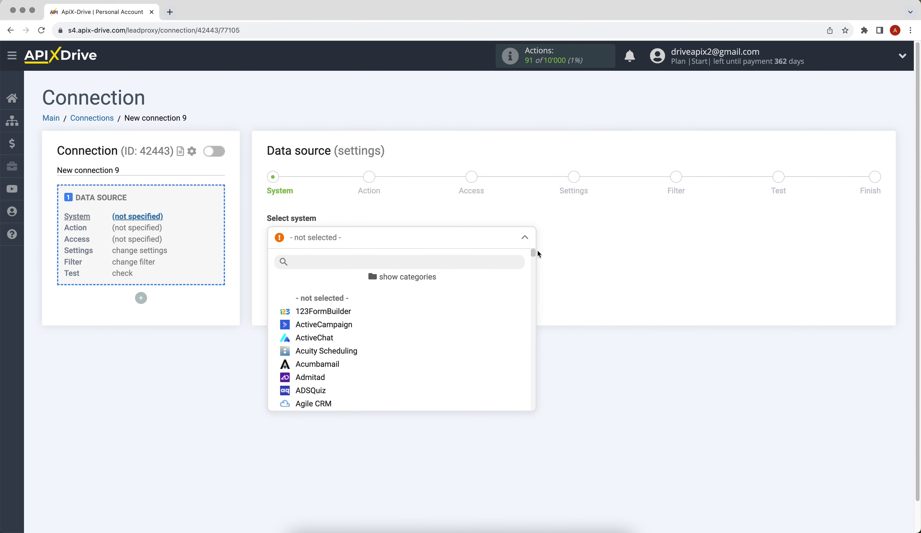
{"action": "left_click_drag", "start_coordinate": [533, 252], "coordinate": [533, 298]}
{"action": "left_click", "coordinate": [331, 331]}
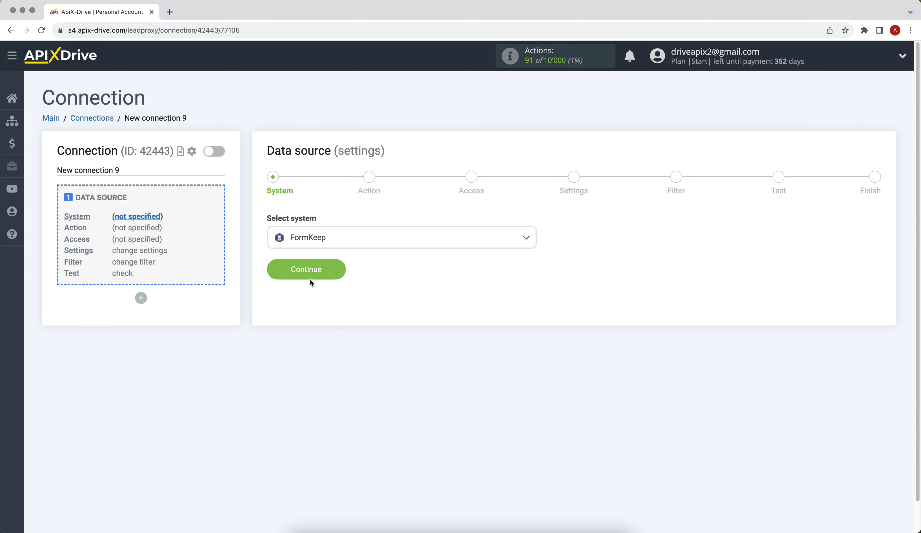
{"action": "left_click", "coordinate": [308, 272]}
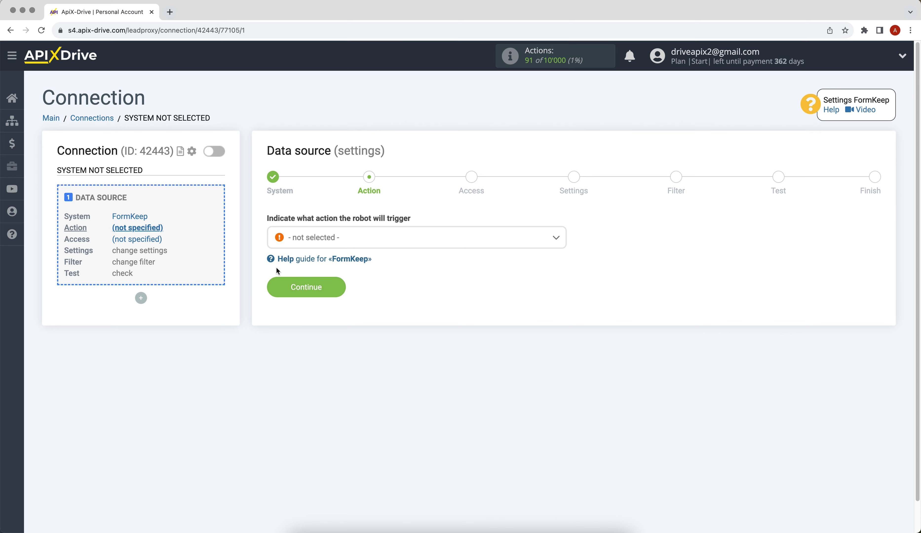
{"action": "left_click", "coordinate": [320, 241]}
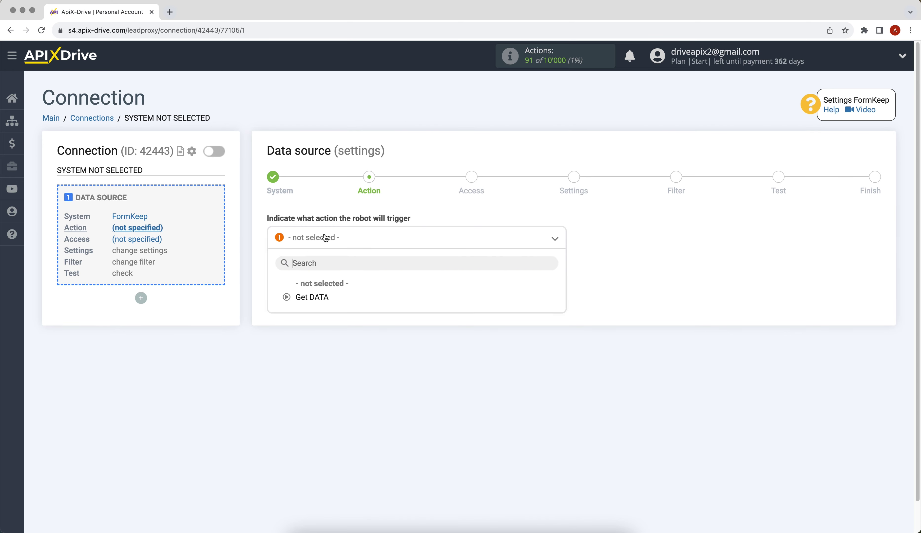
{"action": "left_click", "coordinate": [304, 297]}
{"action": "left_click", "coordinate": [305, 293]}
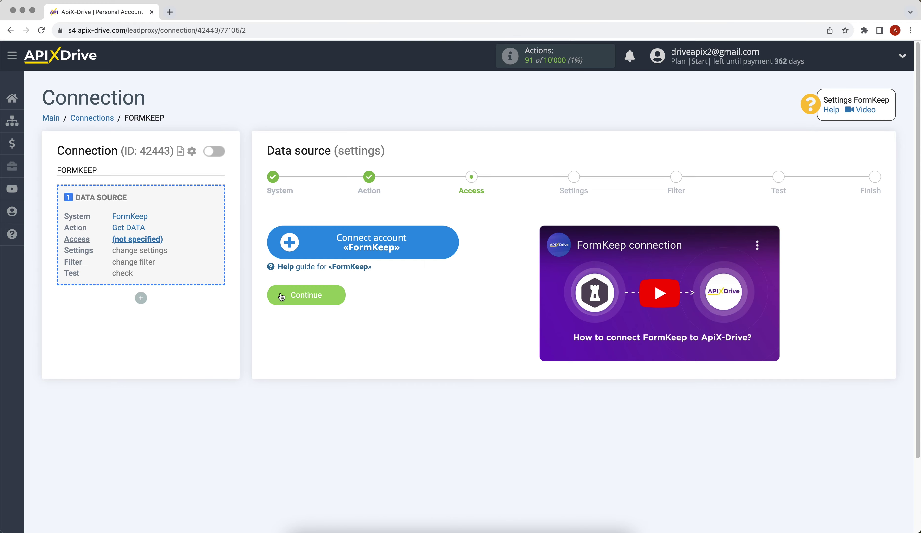
Connect a FormKeep account, select that login, and advance to the webhook URL step.
{"action": "left_click", "coordinate": [296, 236]}
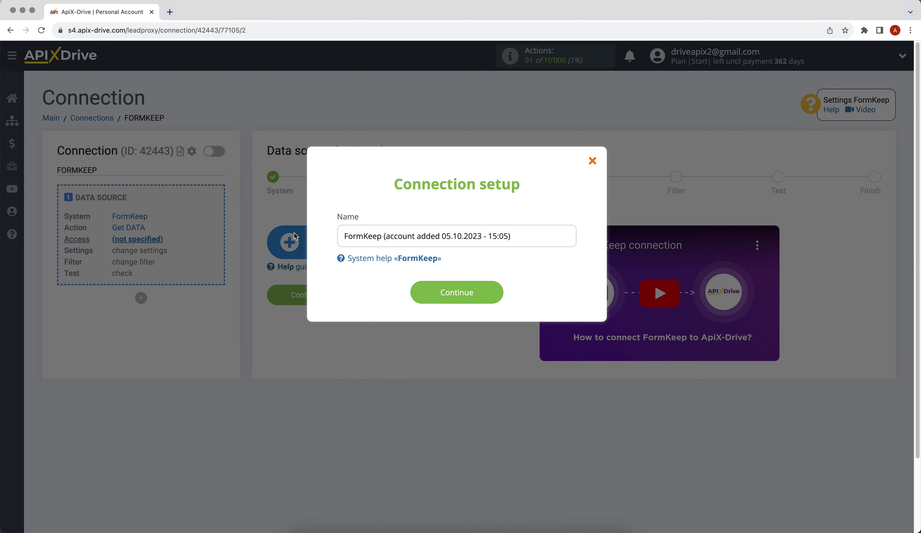
{"action": "left_click", "coordinate": [415, 291]}
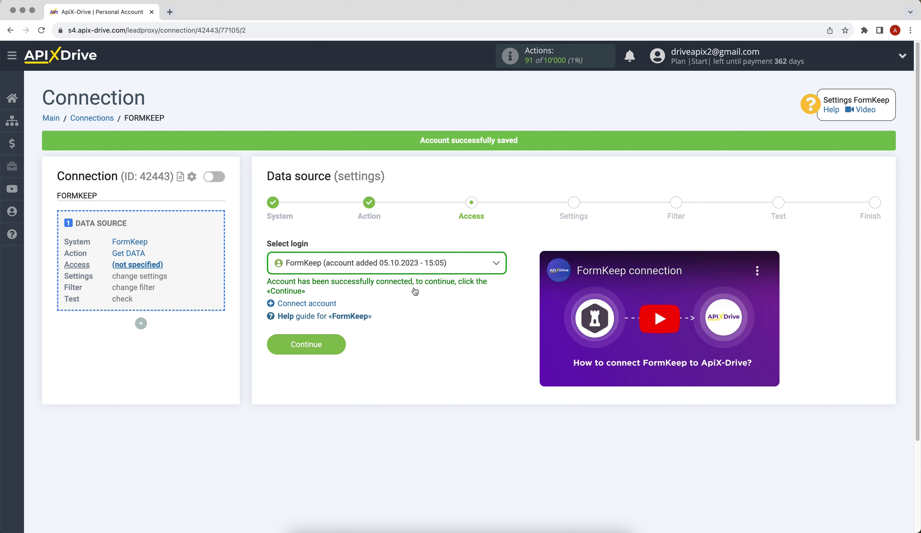
{"action": "left_click", "coordinate": [409, 271]}
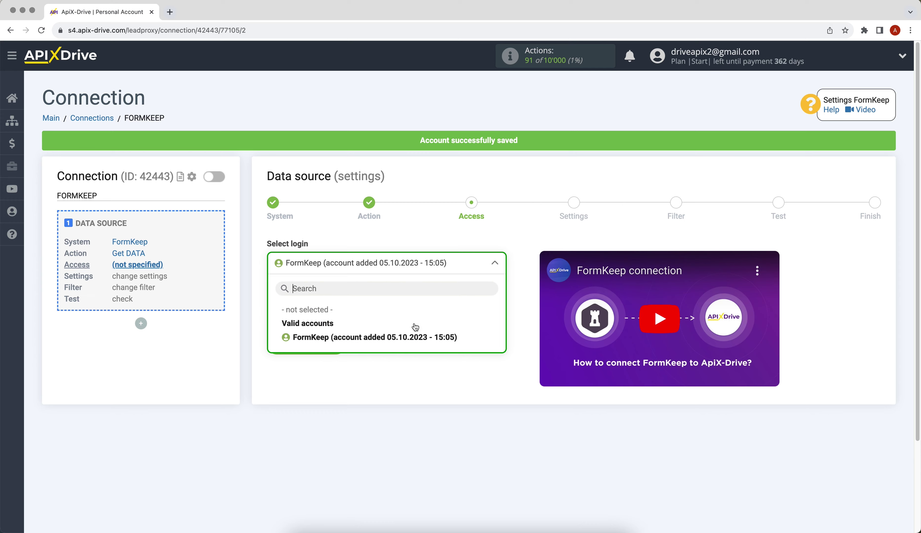
{"action": "left_click", "coordinate": [415, 333]}
{"action": "left_click", "coordinate": [273, 342]}
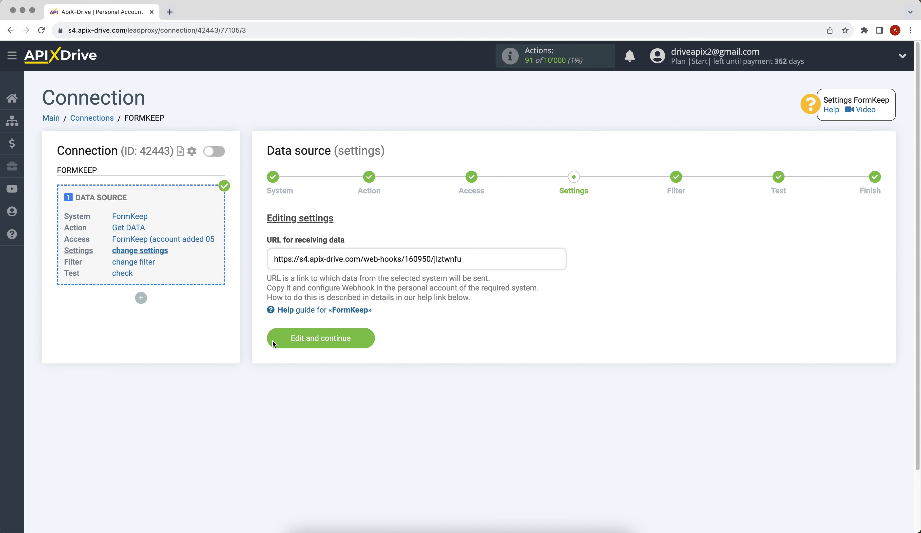
Select and copy the ApiX-Drive webhook URL for receiving data.
{"action": "left_click_drag", "start_coordinate": [273, 260], "coordinate": [462, 260]}
{"action": "right_click", "coordinate": [456, 263]}
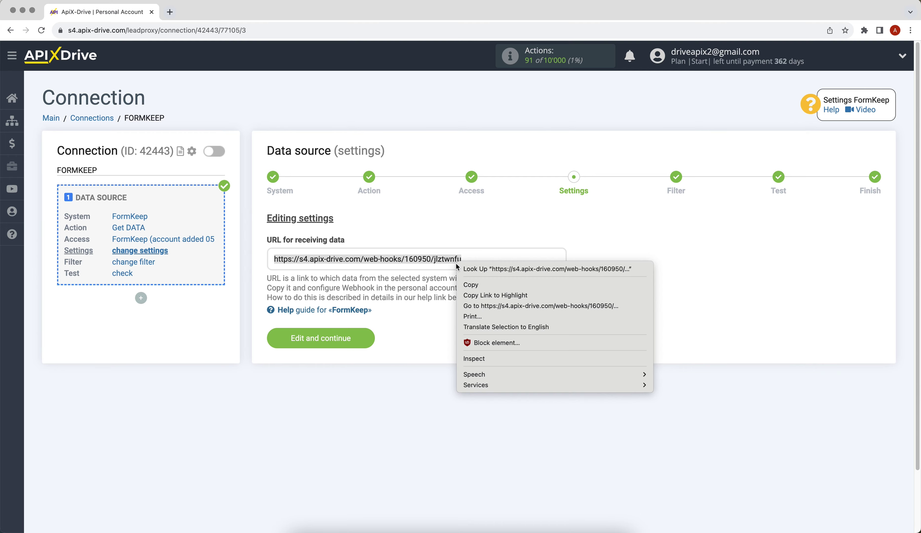
{"action": "left_click", "coordinate": [461, 284]}
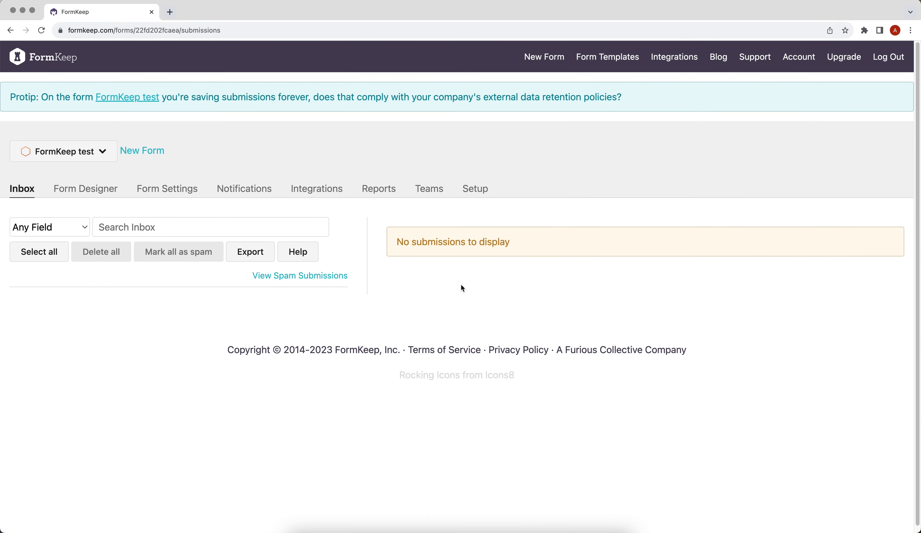
Paste the ApiX-Drive URL into FormKeep's Integrations > Webhook URL field and save the webhooks.
{"action": "left_click", "coordinate": [330, 192]}
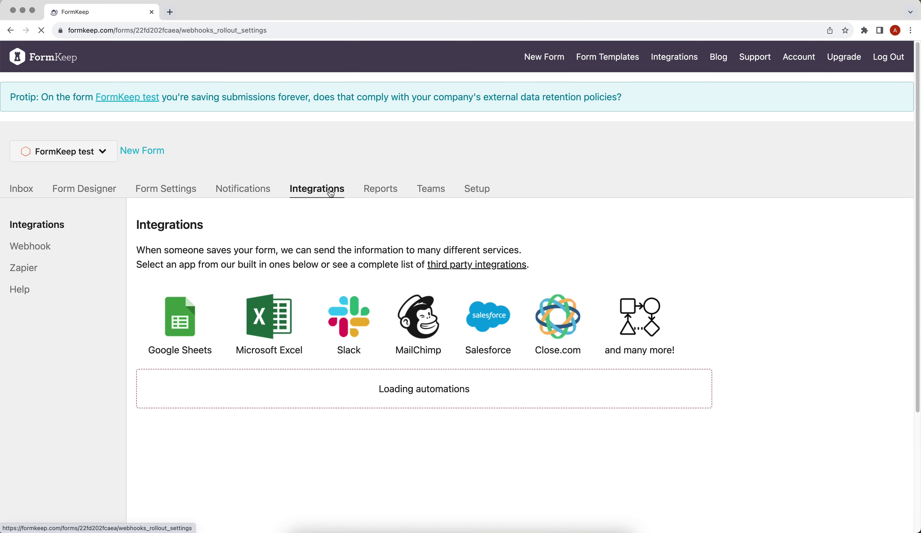
{"action": "left_click", "coordinate": [28, 248]}
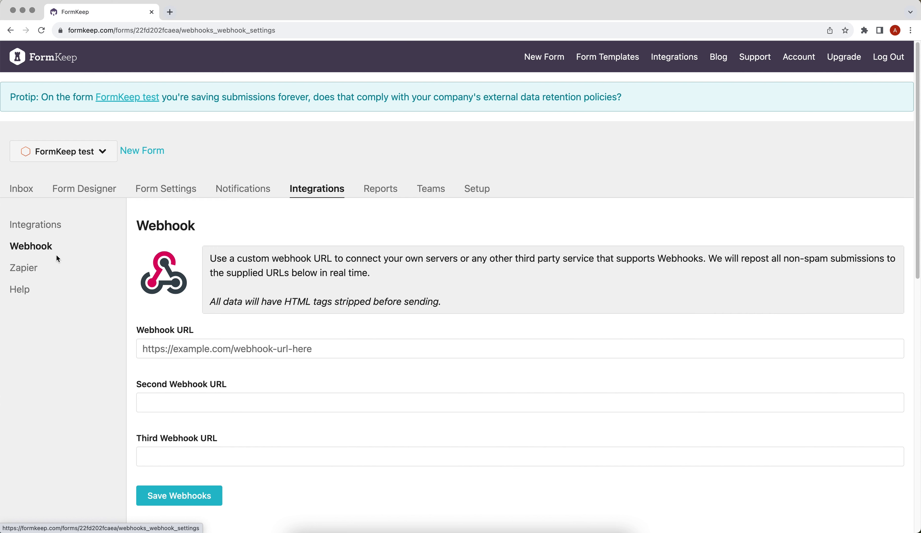
{"action": "left_click", "coordinate": [185, 349]}
{"action": "right_click", "coordinate": [185, 349]}
{"action": "left_click", "coordinate": [200, 417]}
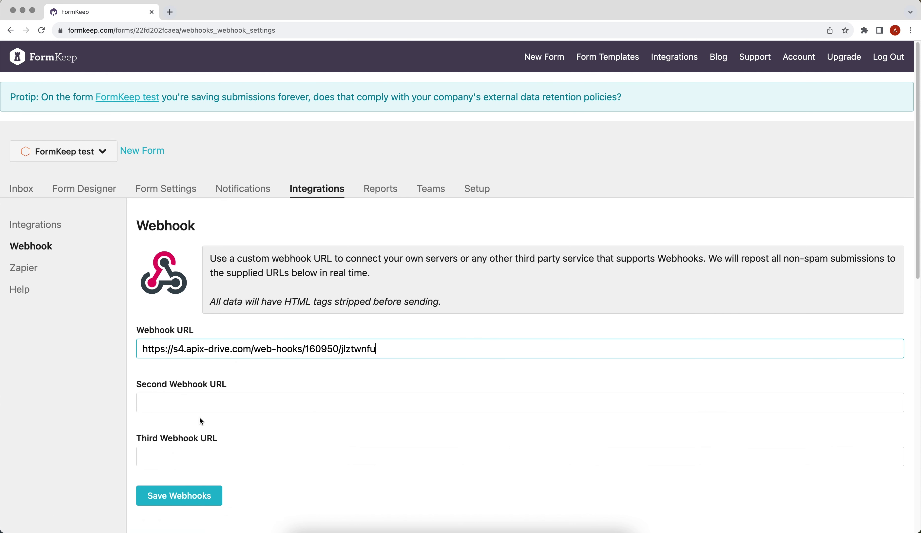
{"action": "left_click", "coordinate": [200, 492]}
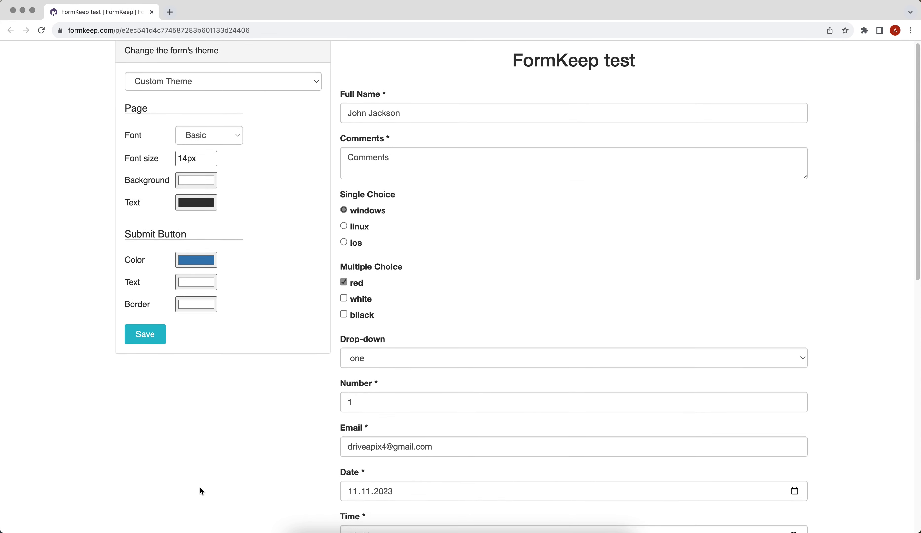
Submit the filled-in 'FormKeep test' form as a test submission.
{"action": "scroll", "coordinate": [201, 490], "scroll_direction": "down", "scroll_amount": 8}
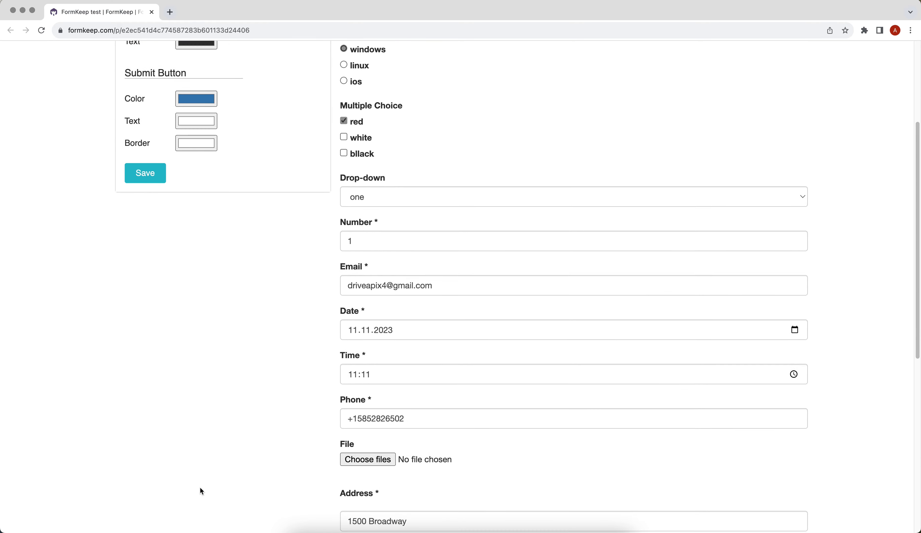
{"action": "scroll", "coordinate": [201, 491], "scroll_direction": "down", "scroll_amount": 7}
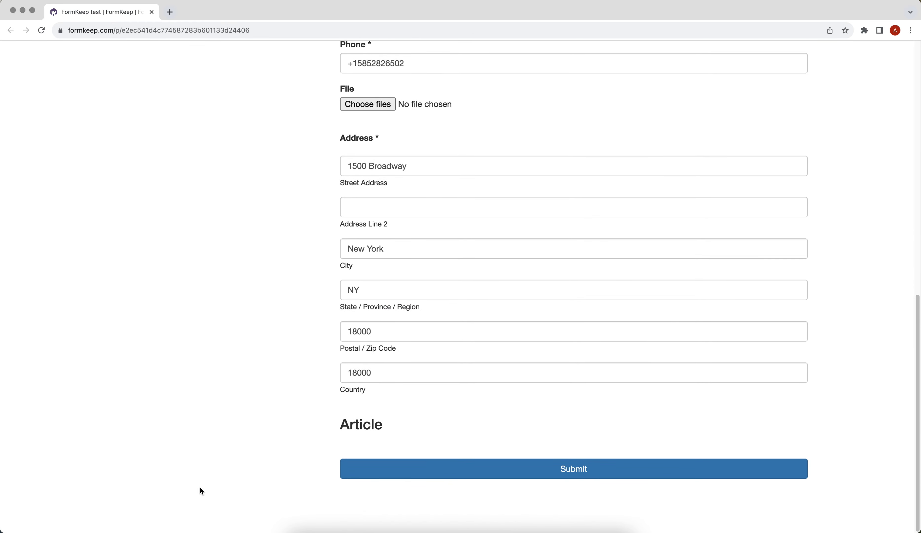
{"action": "left_click", "coordinate": [406, 466]}
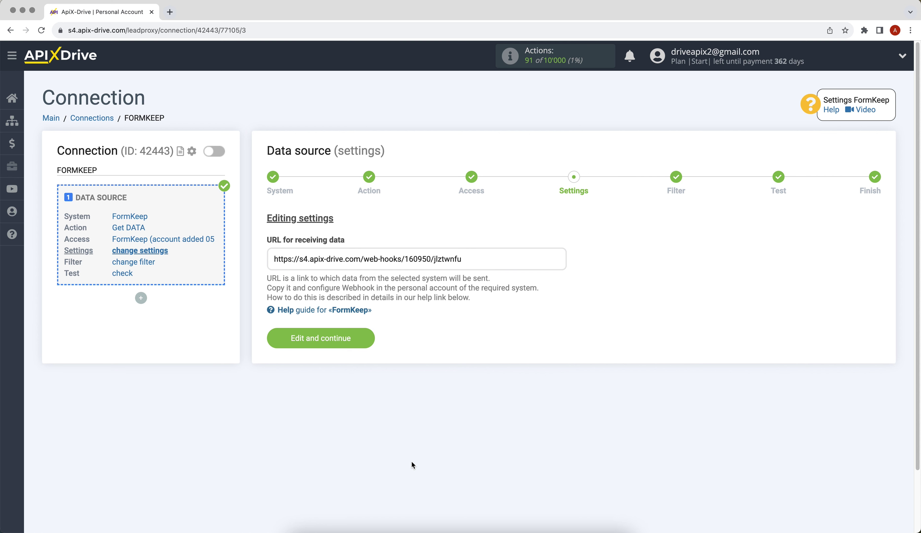
Skip the filter, review the FormKeep test data fields, and complete the source setup.
{"action": "left_click", "coordinate": [284, 338]}
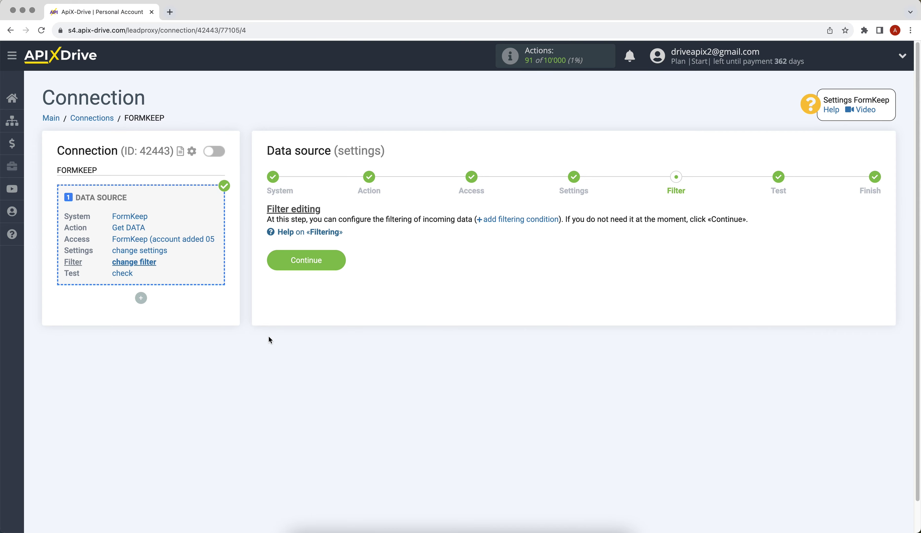
{"action": "left_click", "coordinate": [273, 265]}
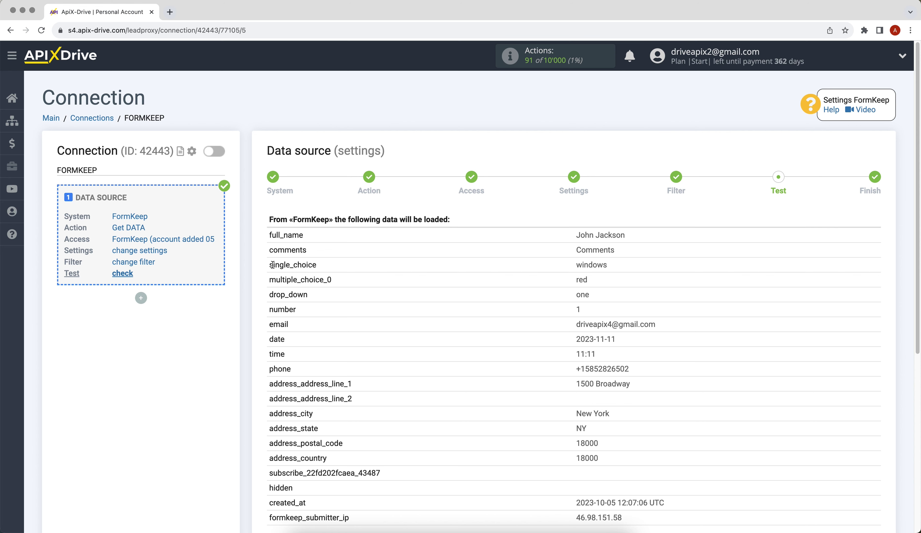
{"action": "scroll", "coordinate": [273, 265], "scroll_direction": "down", "scroll_amount": 5}
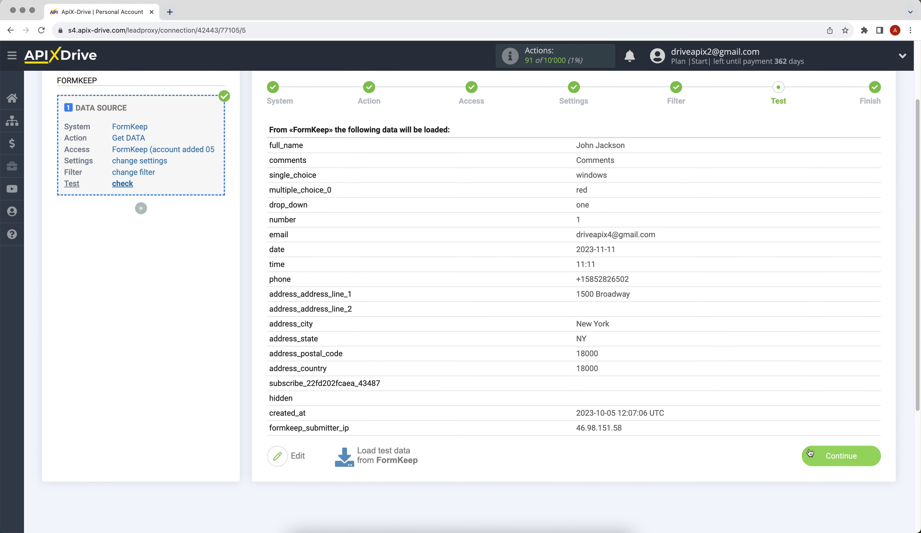
{"action": "left_click", "coordinate": [810, 452]}
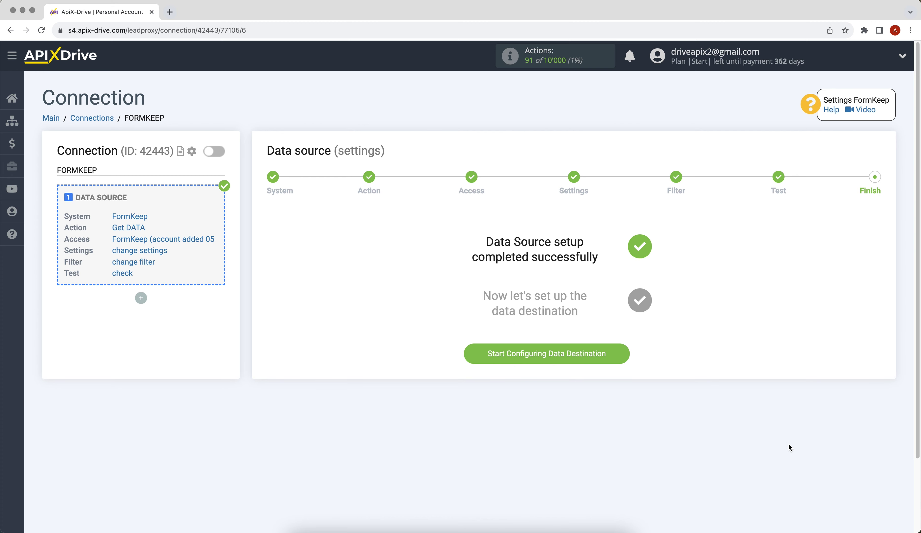
Choose Gmail (send) as the destination system and Send EMAIL as its action.
{"action": "left_click", "coordinate": [479, 360]}
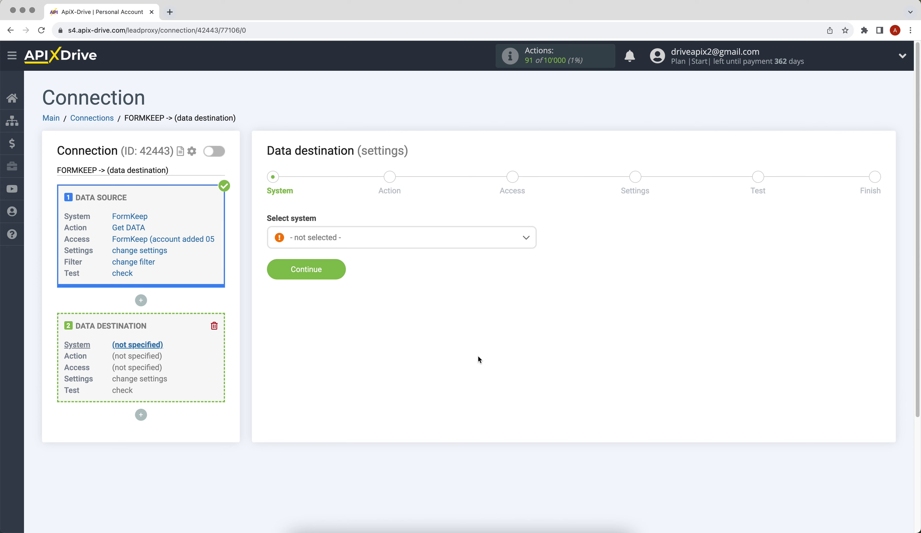
{"action": "left_click", "coordinate": [438, 242]}
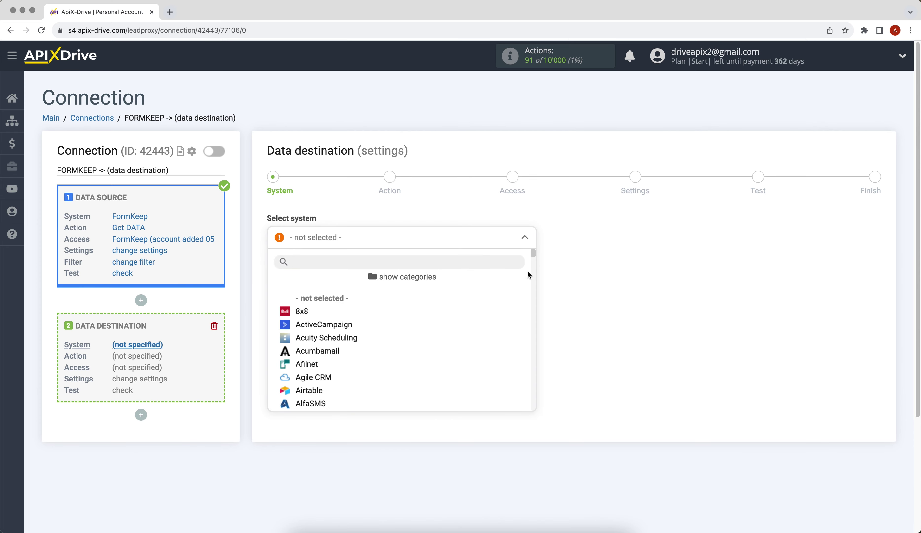
{"action": "left_click_drag", "start_coordinate": [533, 252], "coordinate": [533, 301]}
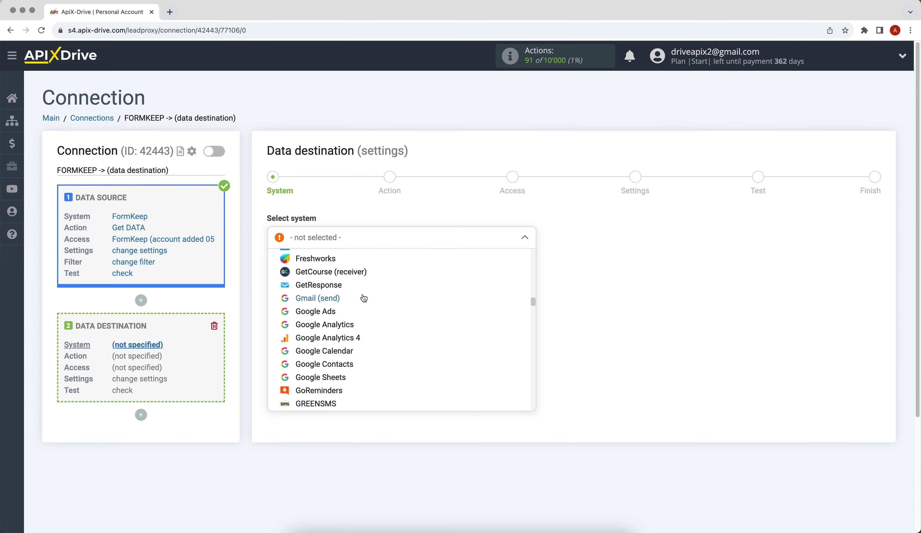
{"action": "left_click", "coordinate": [326, 297]}
{"action": "left_click", "coordinate": [280, 271]}
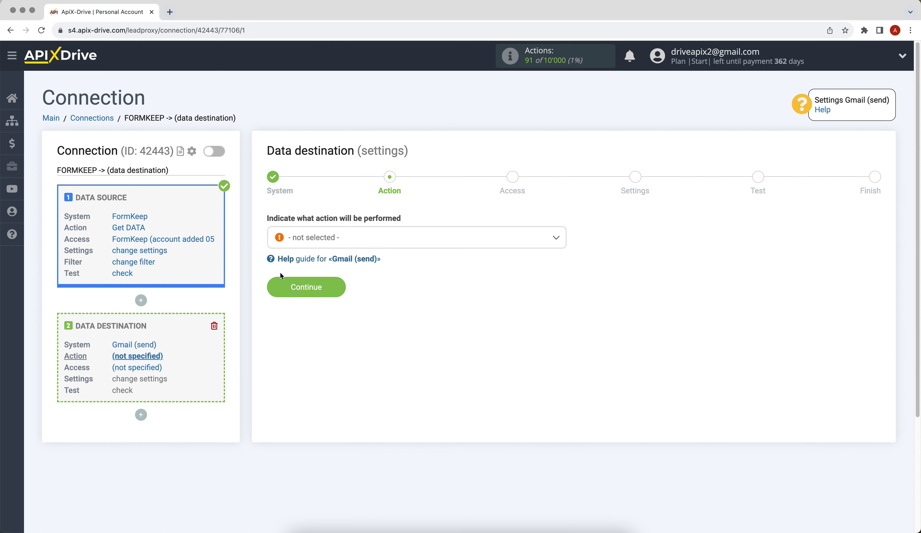
{"action": "left_click", "coordinate": [320, 239]}
{"action": "left_click", "coordinate": [312, 303]}
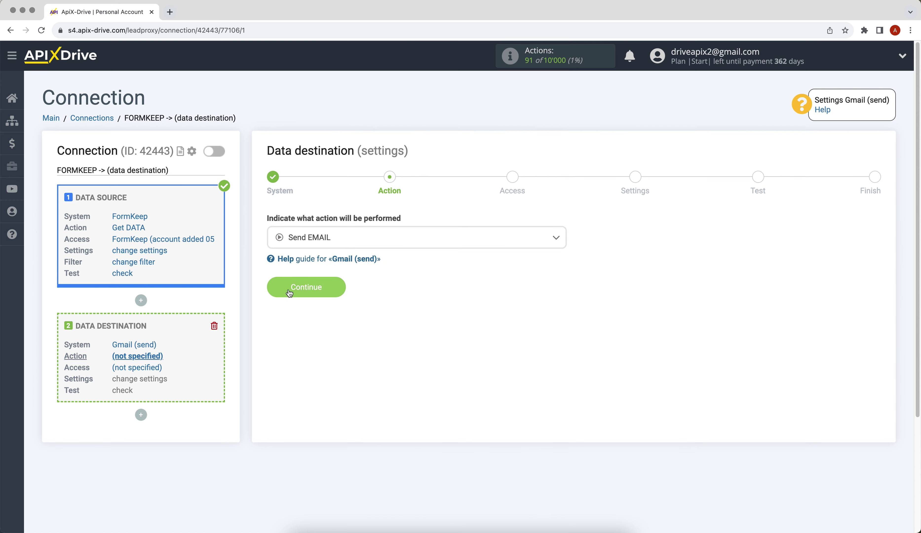
{"action": "left_click", "coordinate": [290, 293]}
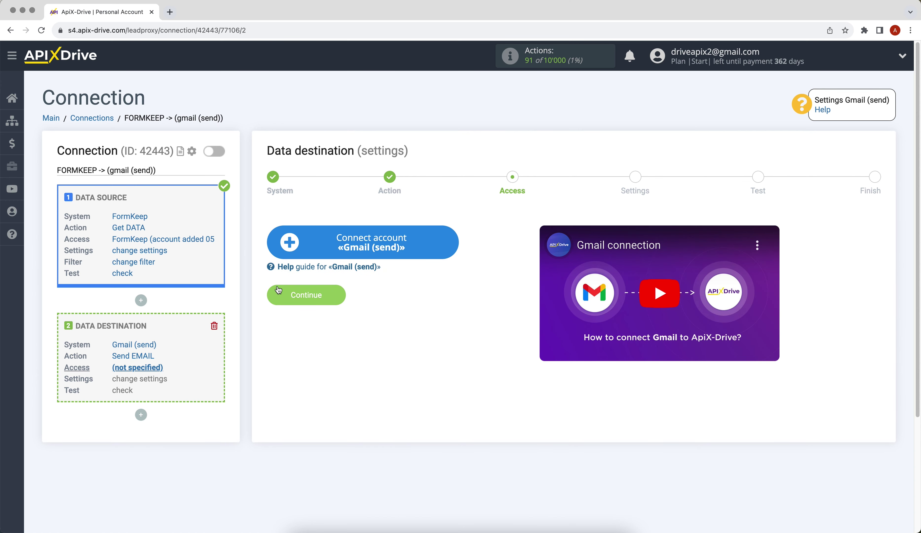
Sign in to Google with the Gmail address and password, then grant ApiX-Drive access.
{"action": "left_click", "coordinate": [288, 253]}
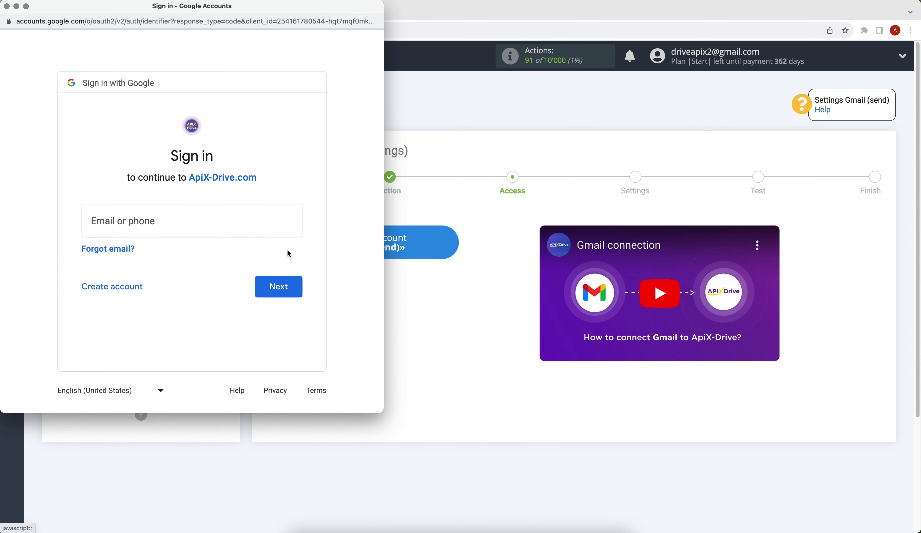
{"action": "left_click", "coordinate": [172, 214]}
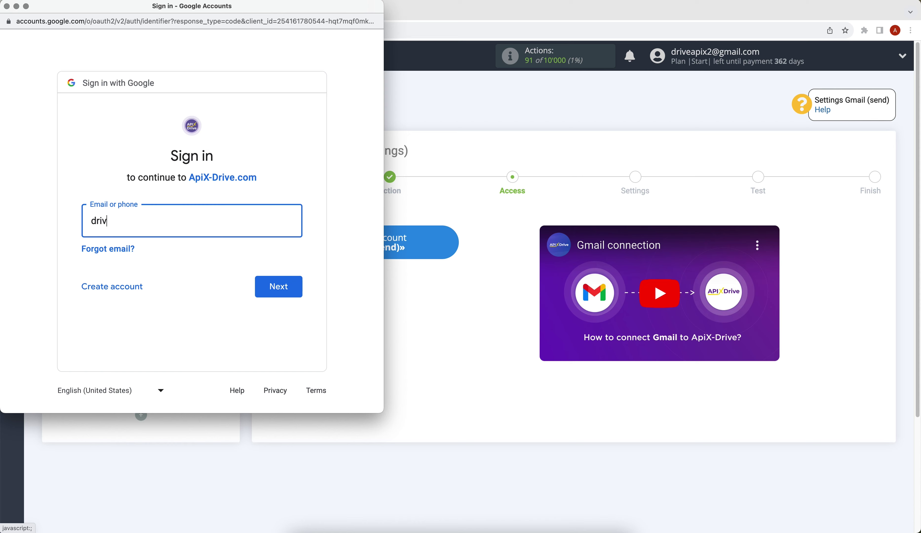
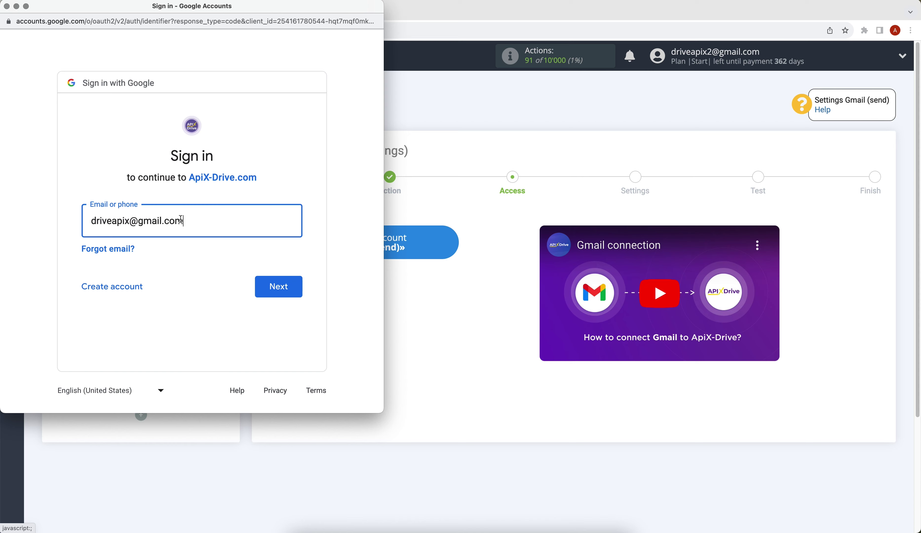
{"action": "left_click", "coordinate": [278, 293]}
{"action": "type", "text": "••"}
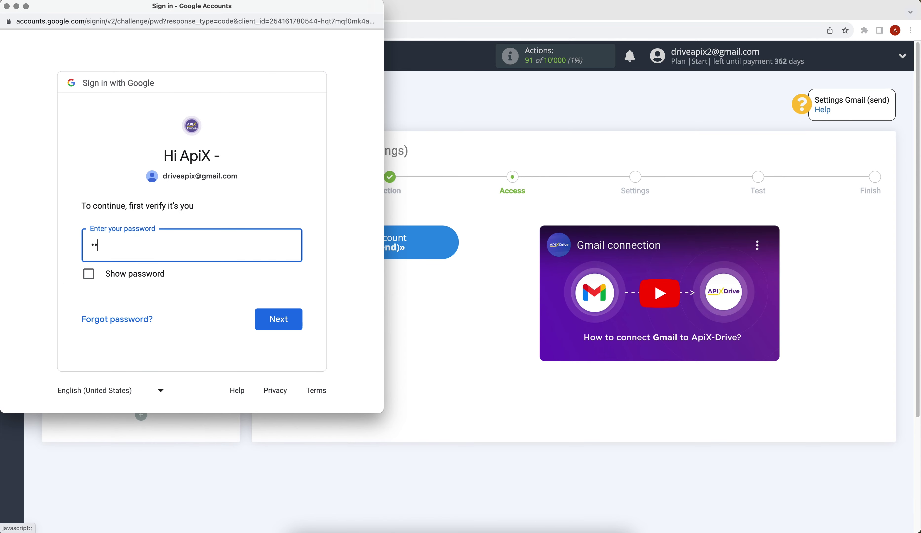
{"action": "type", "text": "••••••"}
{"action": "left_click", "coordinate": [296, 317]}
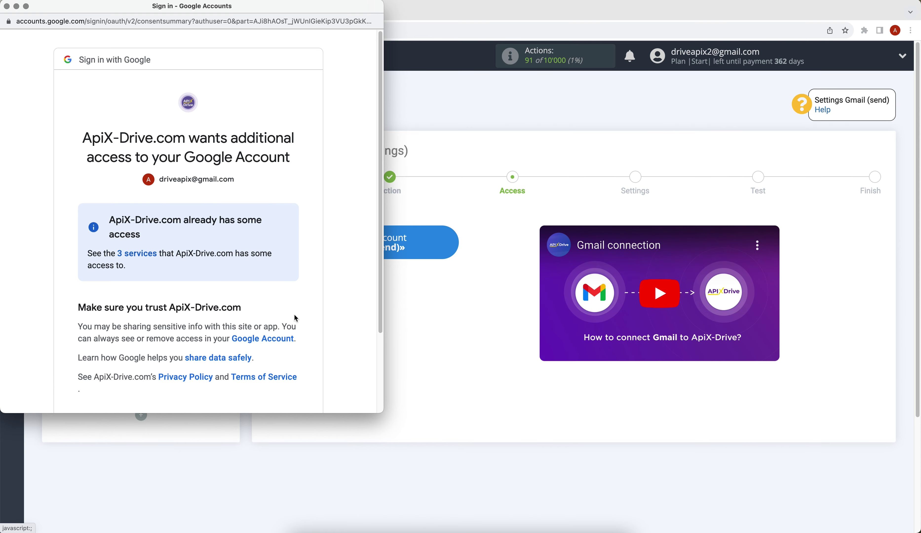
{"action": "scroll", "coordinate": [296, 318], "scroll_direction": "down", "scroll_amount": 5}
{"action": "left_click", "coordinate": [289, 355]}
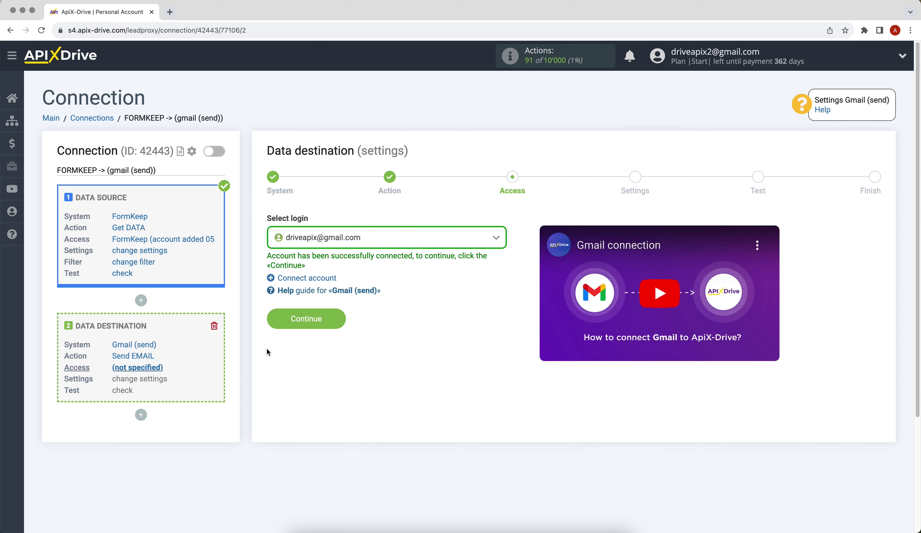
Keep the connected Gmail login and set To: E-mail to the FormKeep email variable.
{"action": "left_click", "coordinate": [334, 243]}
{"action": "left_click", "coordinate": [332, 310]}
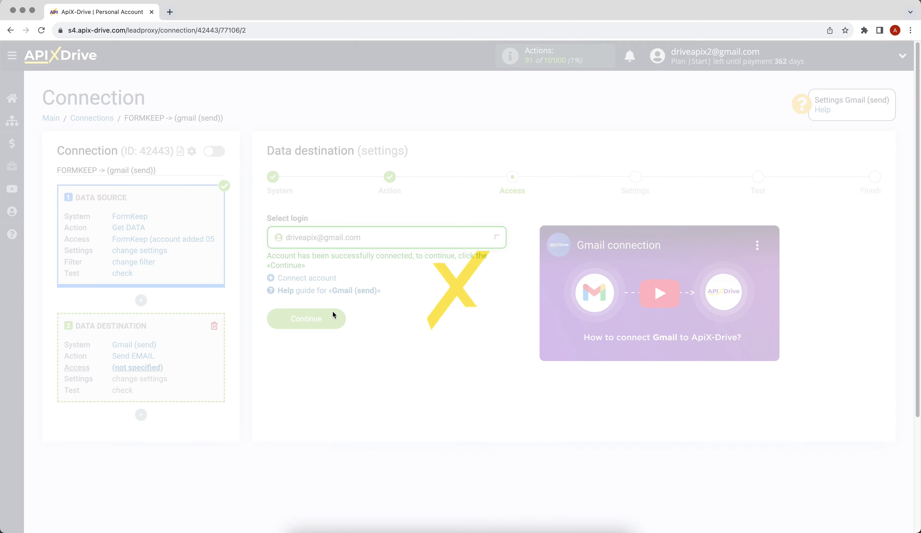
{"action": "left_click", "coordinate": [276, 320]}
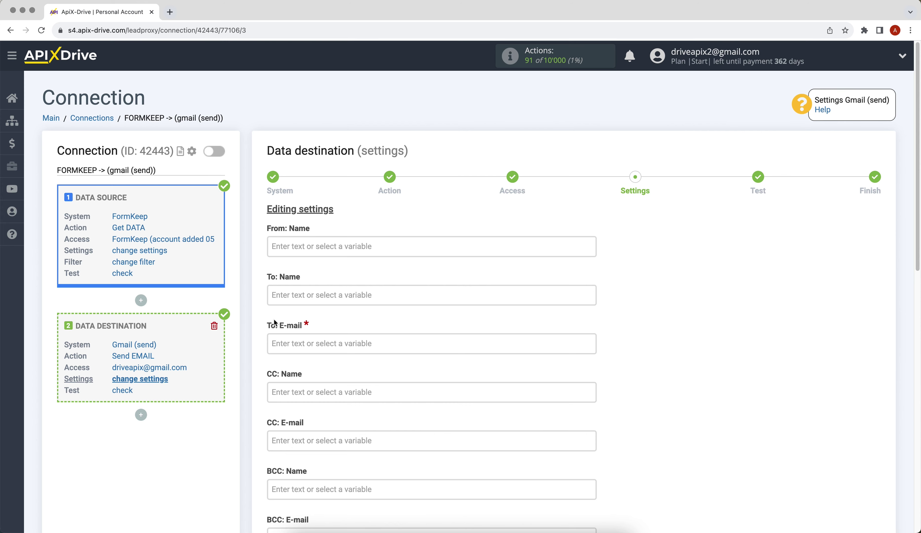
{"action": "left_click", "coordinate": [278, 343]}
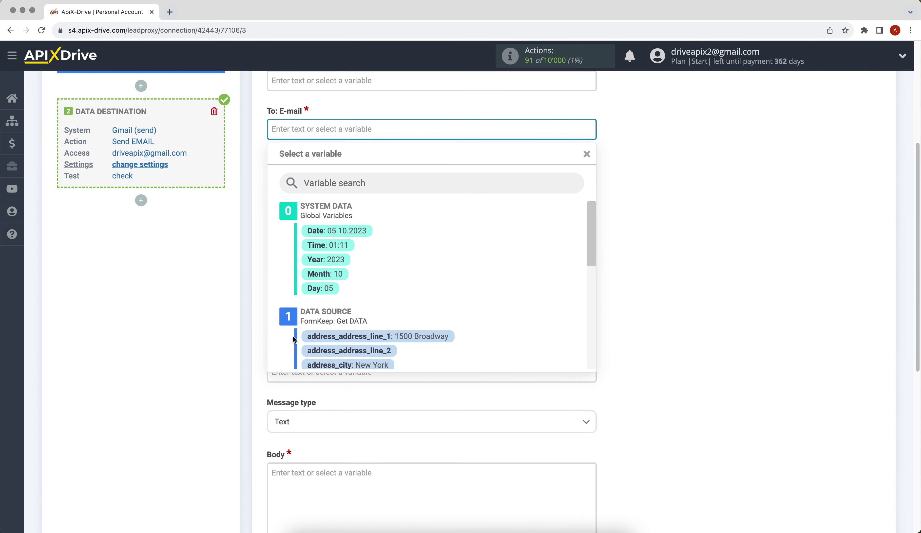
{"action": "scroll", "coordinate": [594, 244], "scroll_direction": "down", "scroll_amount": 1}
{"action": "left_click_drag", "start_coordinate": [594, 242], "coordinate": [593, 297]}
{"action": "left_click", "coordinate": [363, 326]}
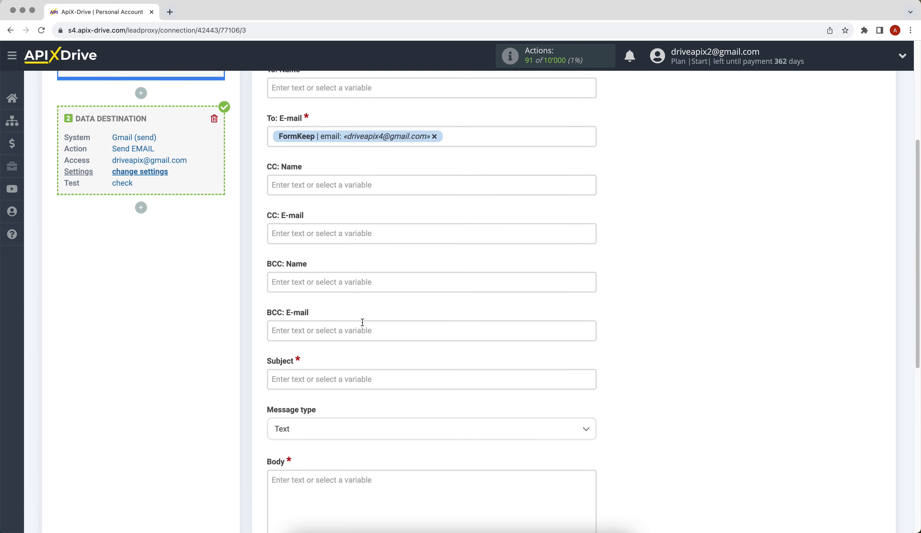
Set the sender name to 'ApiX-Drive' and the subject to 'Consultation'.
{"action": "scroll", "coordinate": [363, 321], "scroll_direction": "up", "scroll_amount": 3}
{"action": "left_click", "coordinate": [302, 107]}
{"action": "type", "text": "A"}
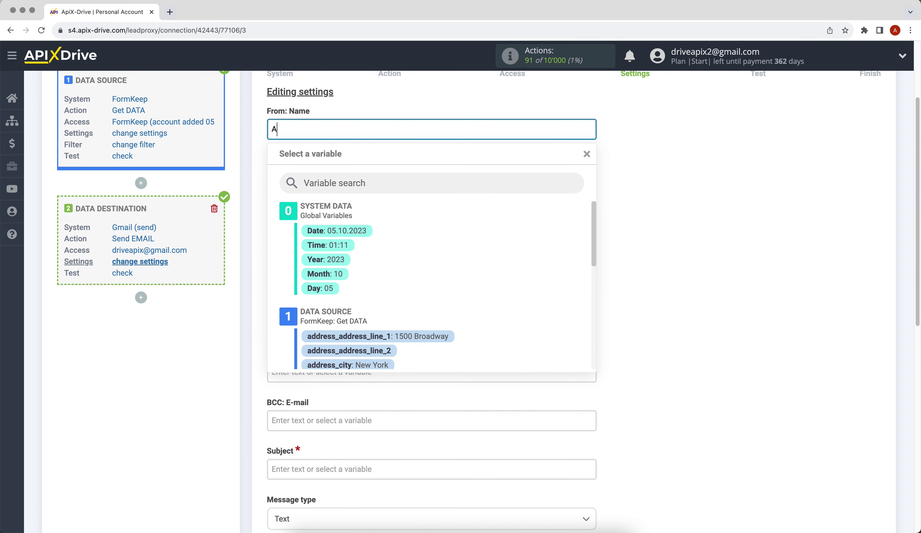
{"action": "type", "text": "piX-Drive"}
{"action": "left_click", "coordinate": [640, 288]}
{"action": "scroll", "coordinate": [640, 288], "scroll_direction": "down", "scroll_amount": 2}
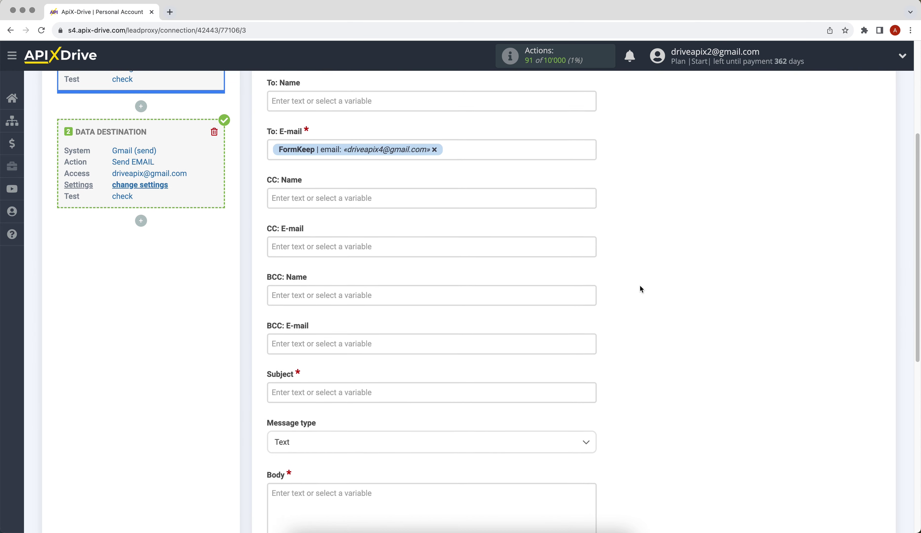
{"action": "left_click", "coordinate": [488, 388]}
{"action": "type", "text": "Con"}
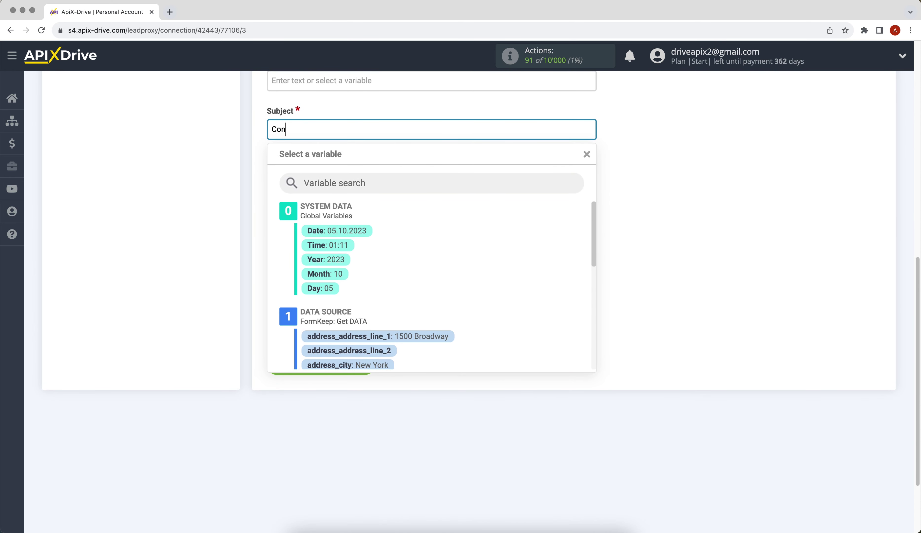
{"action": "type", "text": "sultation"}
{"action": "left_click", "coordinate": [698, 399]}
Write the body 'Hello, [full_name]!' plus 'We will contact you soon!' and save for preview.
{"action": "left_click", "coordinate": [339, 243]}
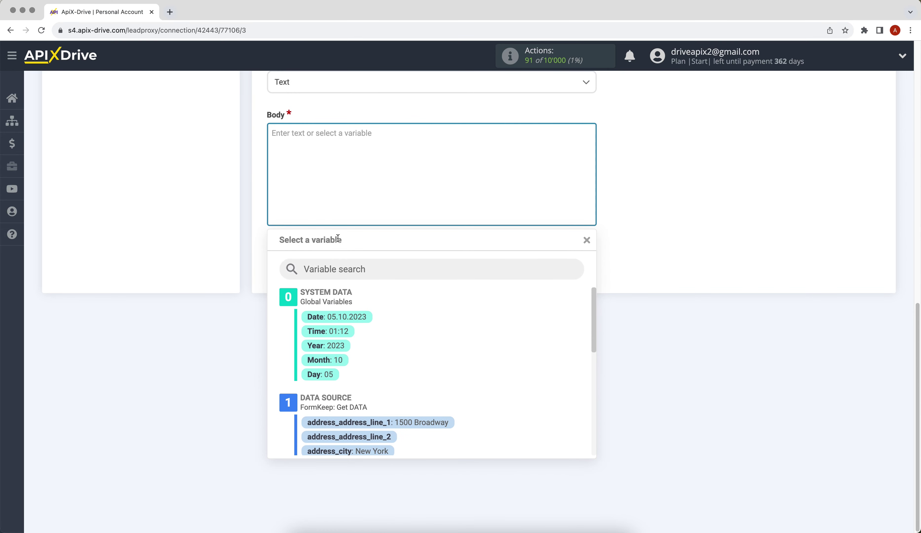
{"action": "type", "text": "Hello,"}
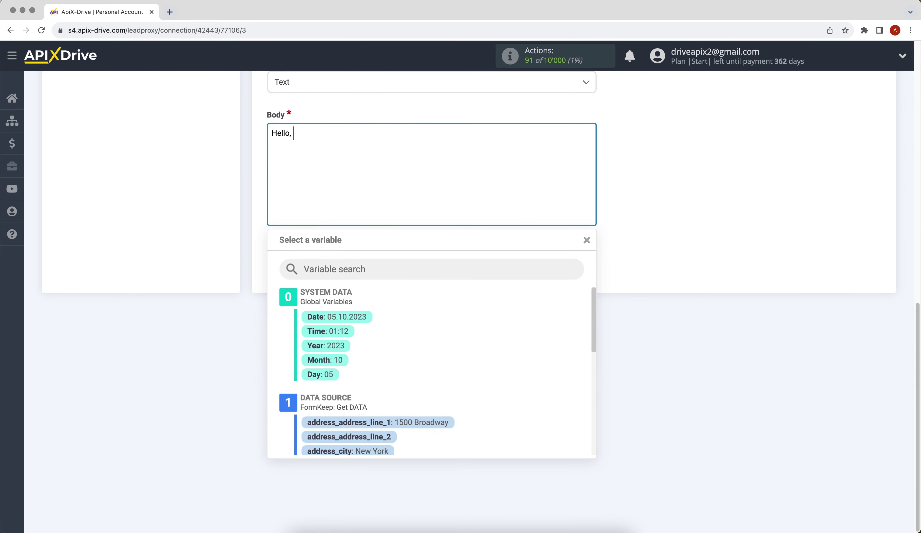
{"action": "left_click_drag", "start_coordinate": [596, 315], "coordinate": [441, 395]}
{"action": "left_click", "coordinate": [395, 389]}
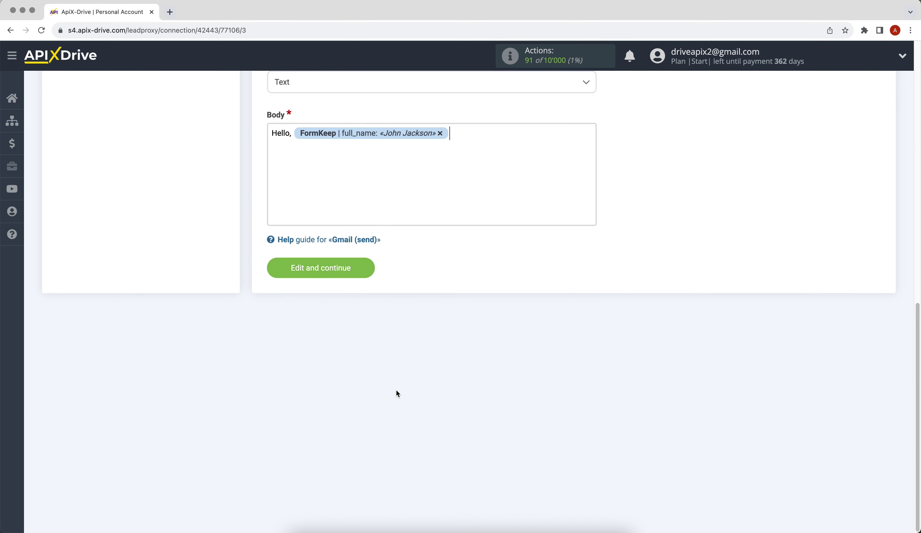
{"action": "type", "text": "!"}
{"action": "key", "text": "Return"}
{"action": "type", "text": "We will contact you soon!"}
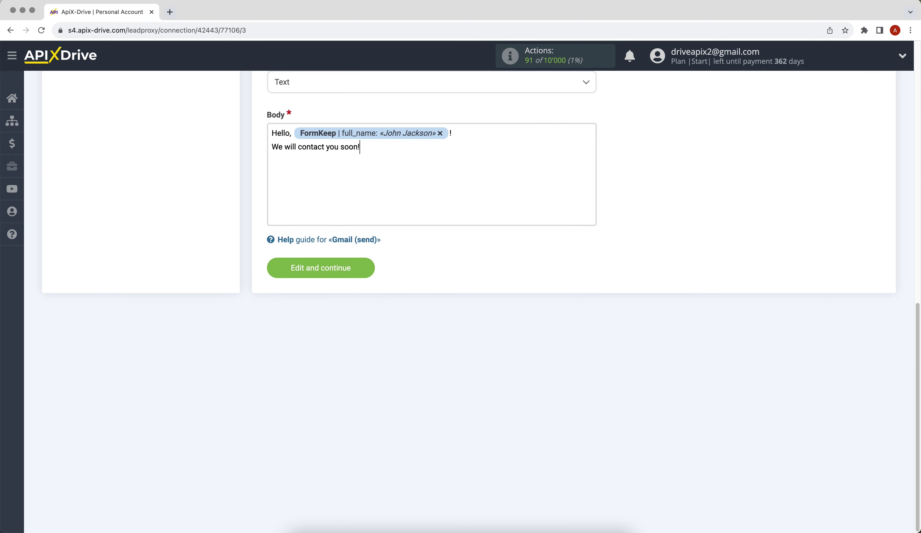
{"action": "left_click", "coordinate": [296, 268]}
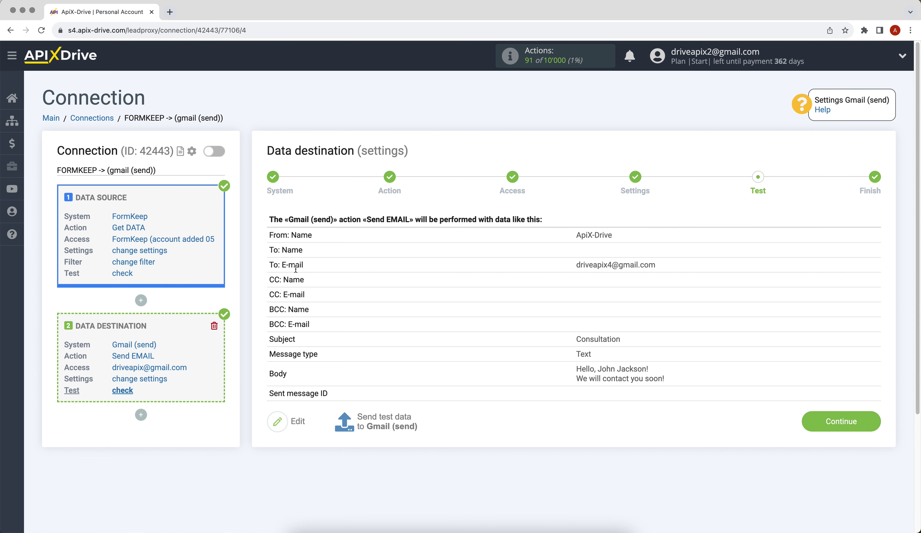
Send the test data to Gmail and open the received 'Consultation' email in the inbox.
{"action": "left_click", "coordinate": [377, 417]}
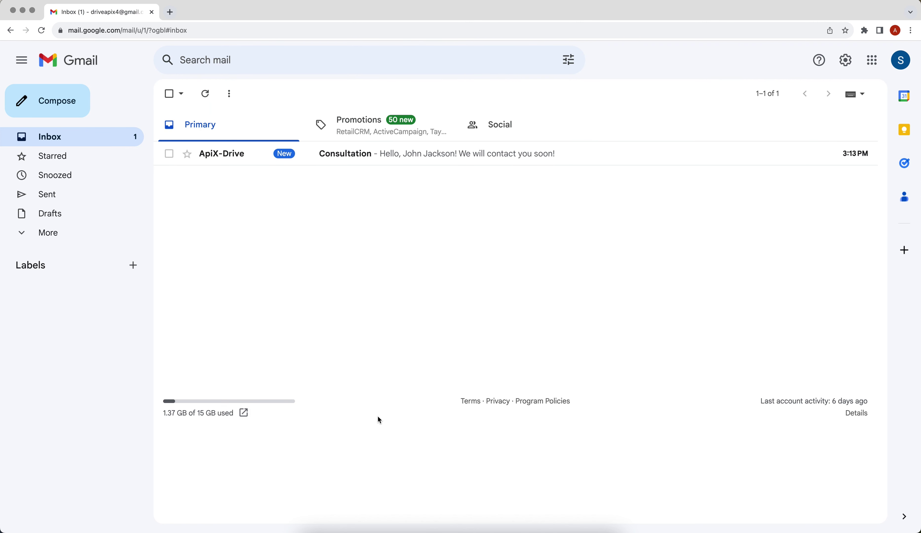
{"action": "left_click", "coordinate": [204, 150]}
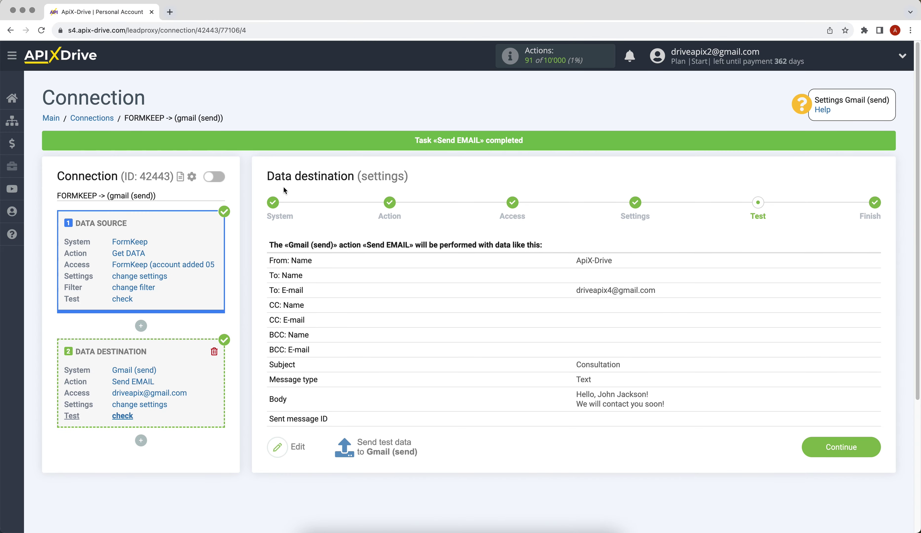
Enable auto-update on the FORMKEEP -> gmail (send) connection with a 5-minute update interval.
{"action": "left_click", "coordinate": [804, 453]}
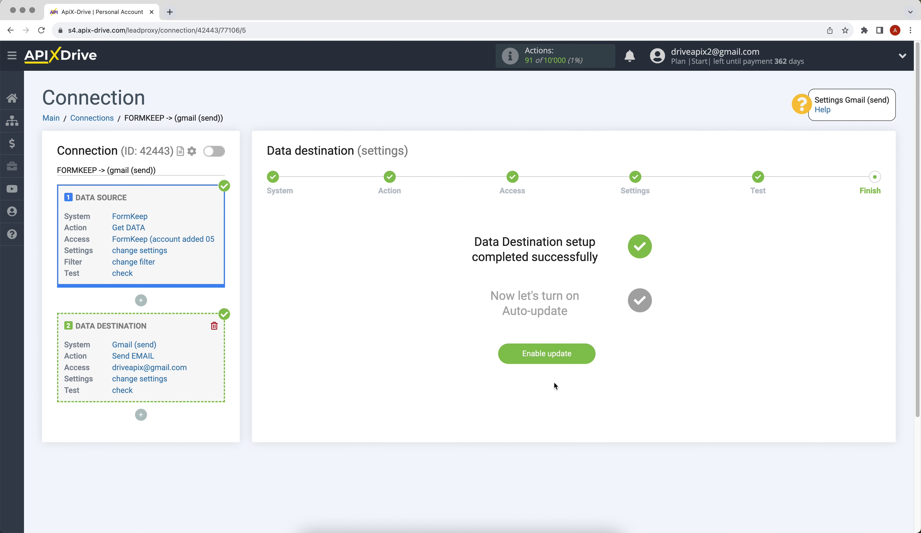
{"action": "left_click", "coordinate": [527, 359]}
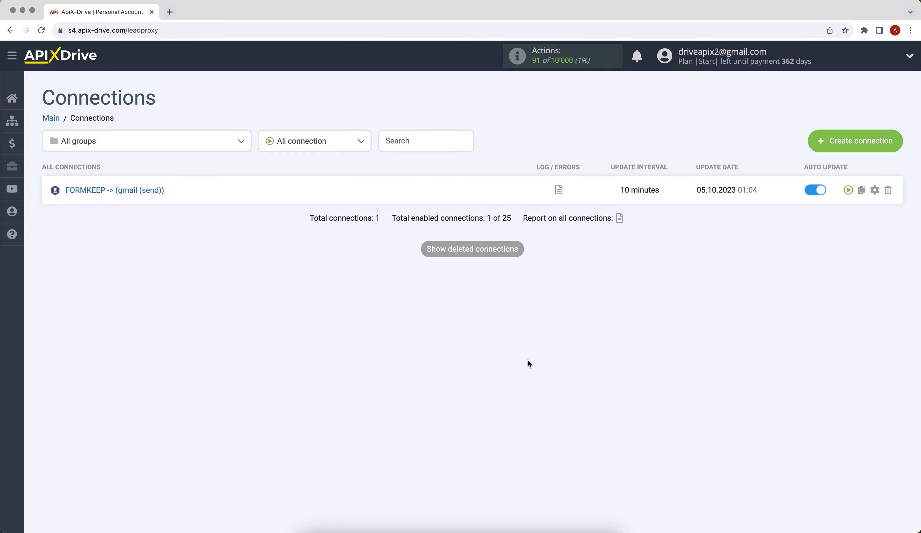
{"action": "left_click", "coordinate": [874, 190]}
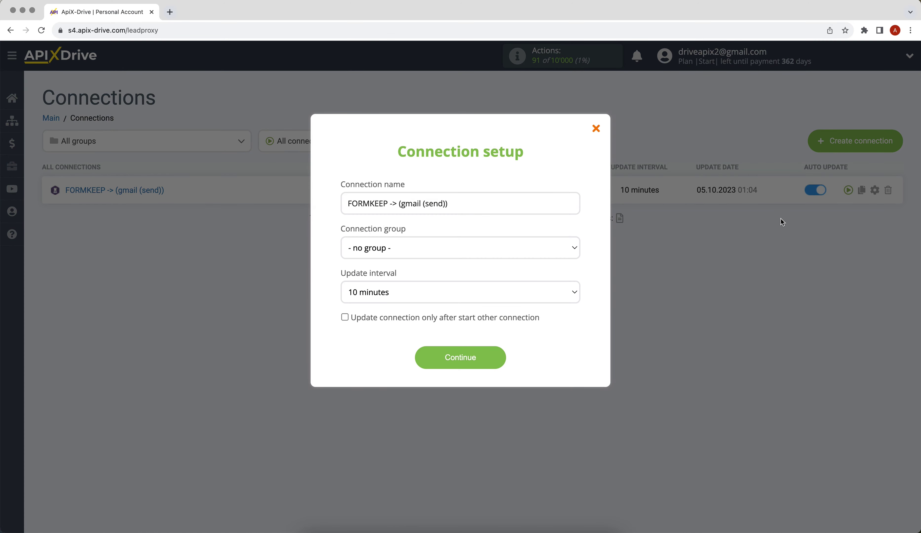
{"action": "left_click", "coordinate": [577, 298]}
{"action": "left_click", "coordinate": [573, 284]}
{"action": "left_click", "coordinate": [435, 363]}
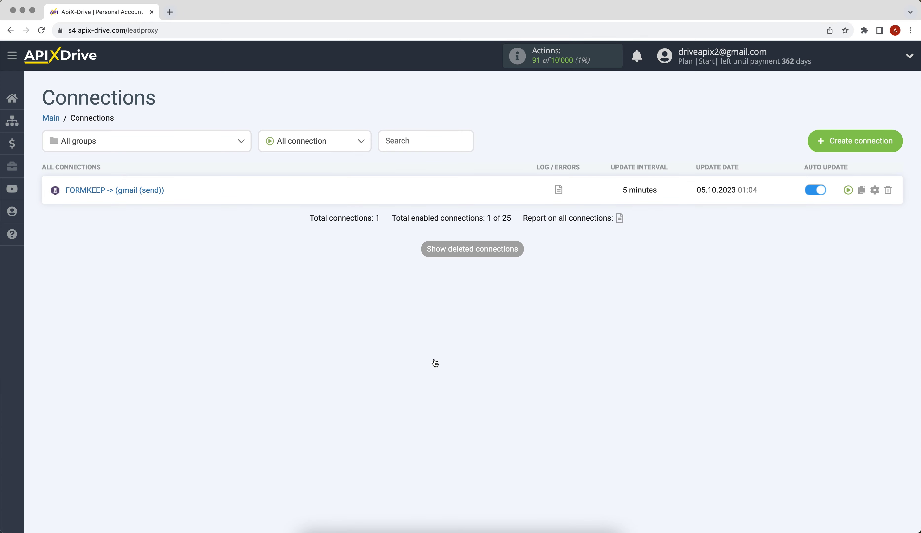